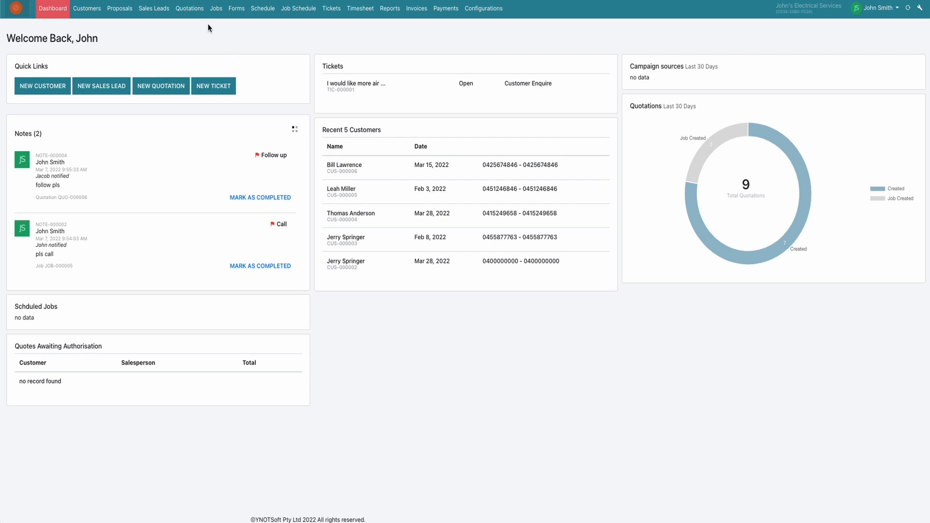
# - Start a new quotation and search for its customer by sales lead using "Sal"
pyautogui.click(194, 13)
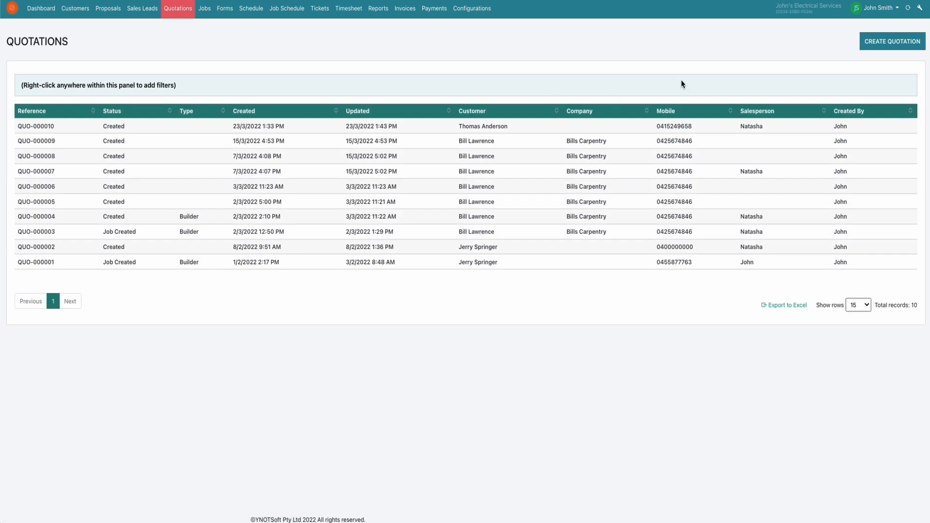
pyautogui.click(862, 48)
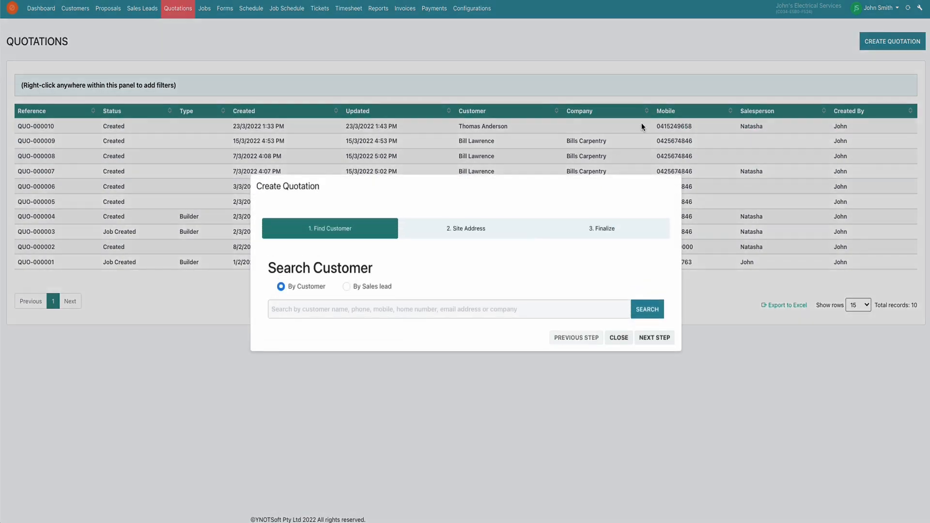
pyautogui.click(347, 286)
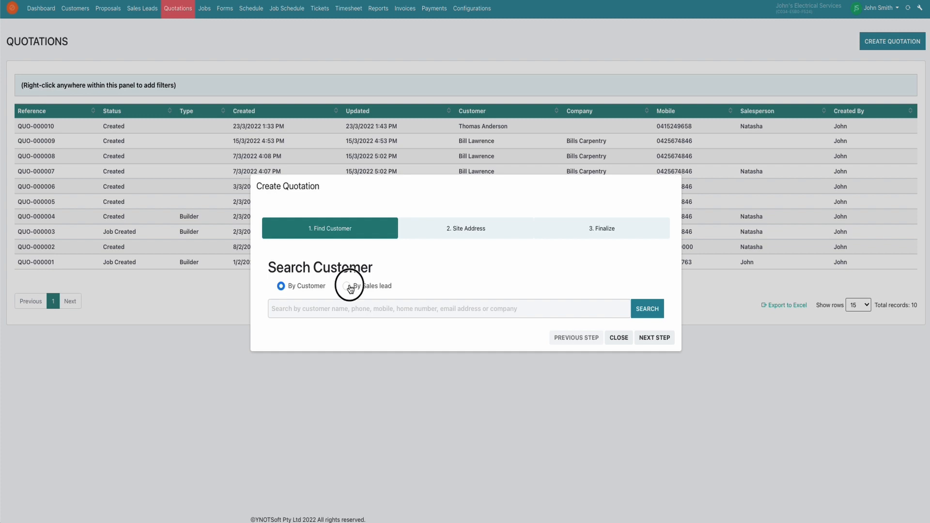
pyautogui.click(314, 304)
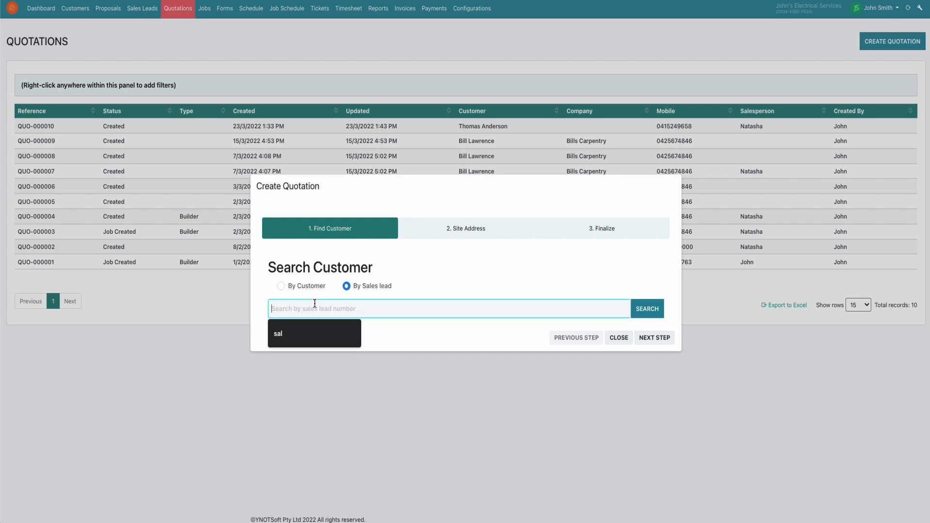
pyautogui.write('Sal')
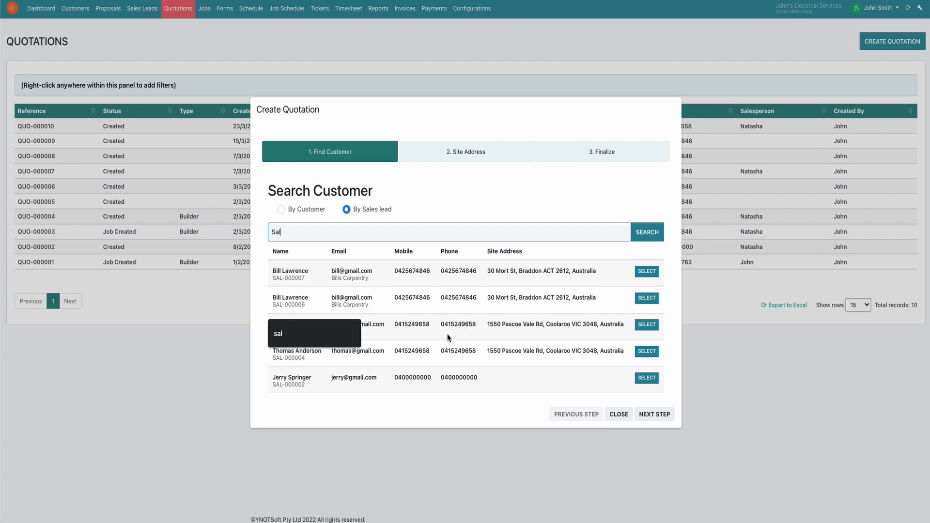
# - Select the third sales lead in the results and create the quotation, keeping its prefilled site address
pyautogui.click(650, 325)
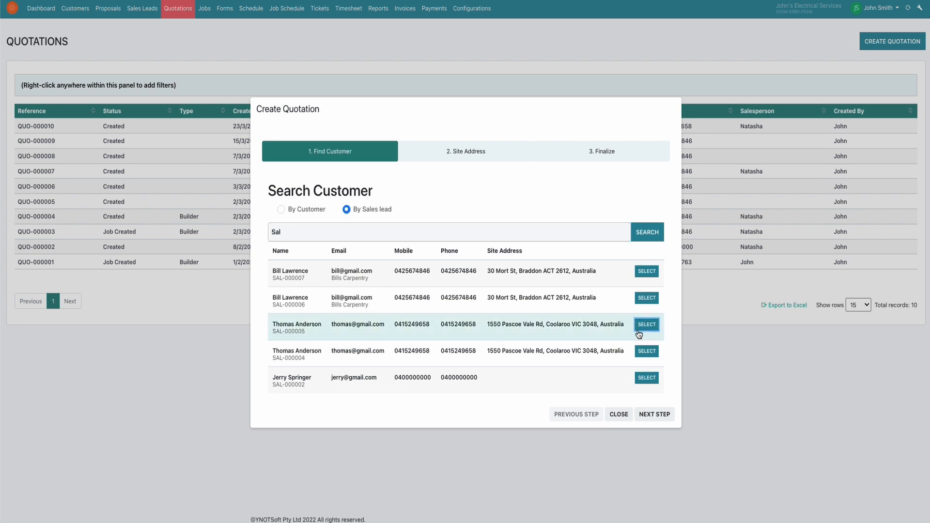
pyautogui.click(648, 415)
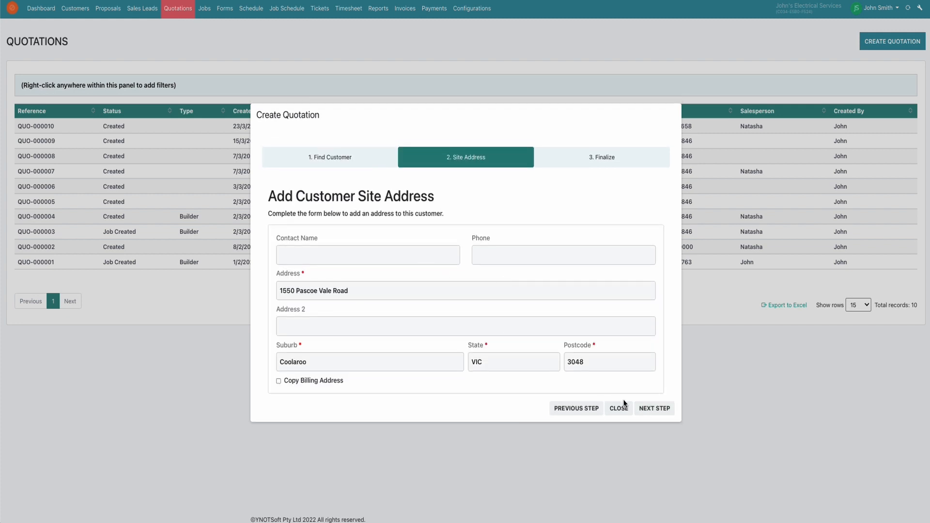
pyautogui.click(645, 413)
pyautogui.click(651, 407)
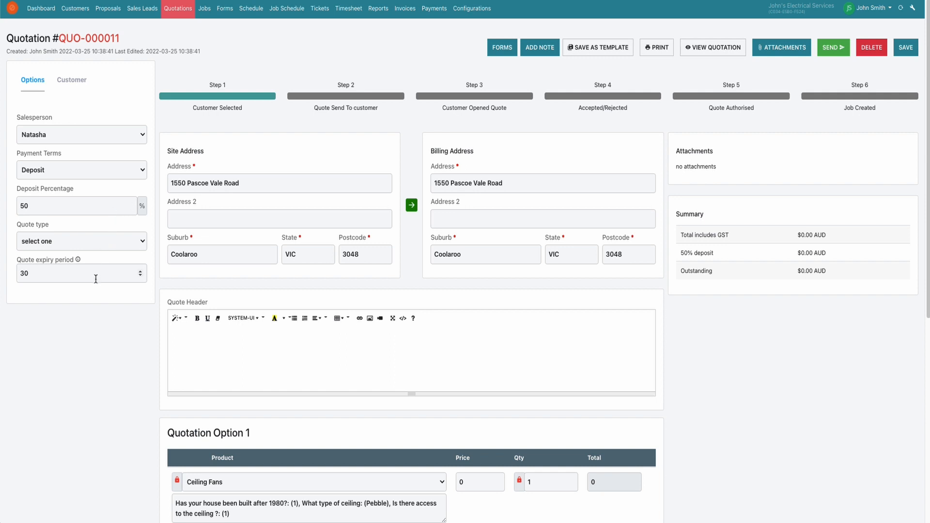
# - Set the quote type to Builder and show the quotation's customer details
pyautogui.click(142, 244)
pyautogui.click(92, 252)
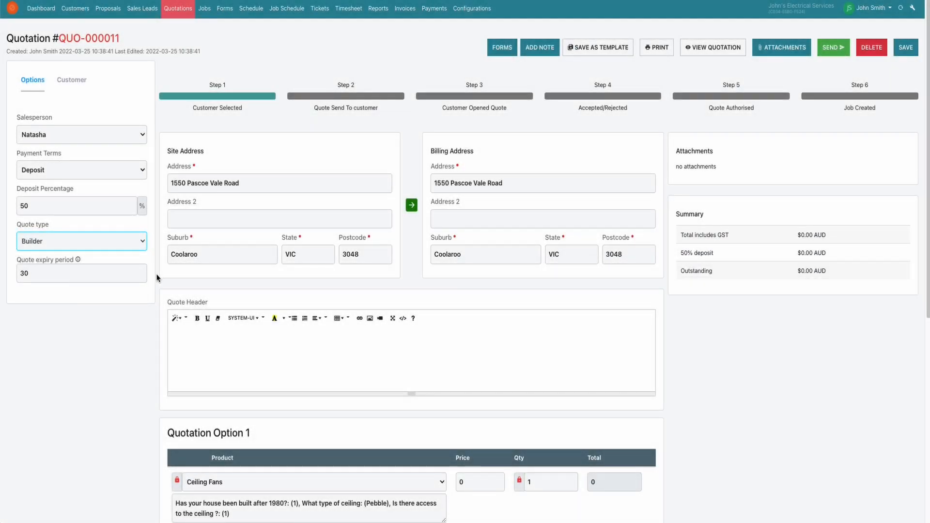
pyautogui.click(73, 83)
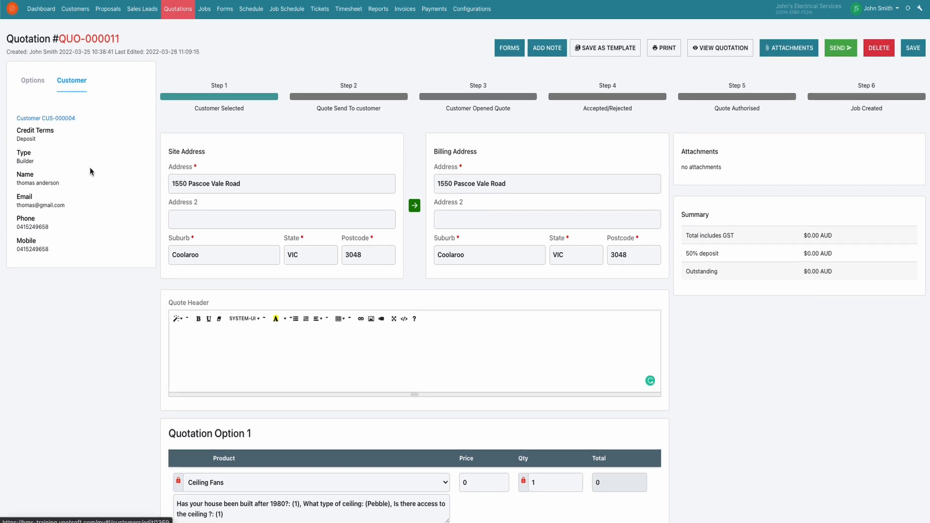
# - Paste the prepared ceiling fan installation message into the quote header and enter "TNC" in the quote footer
pyautogui.scroll(-2, 229, 357)
pyautogui.scroll(-5, 230, 356)
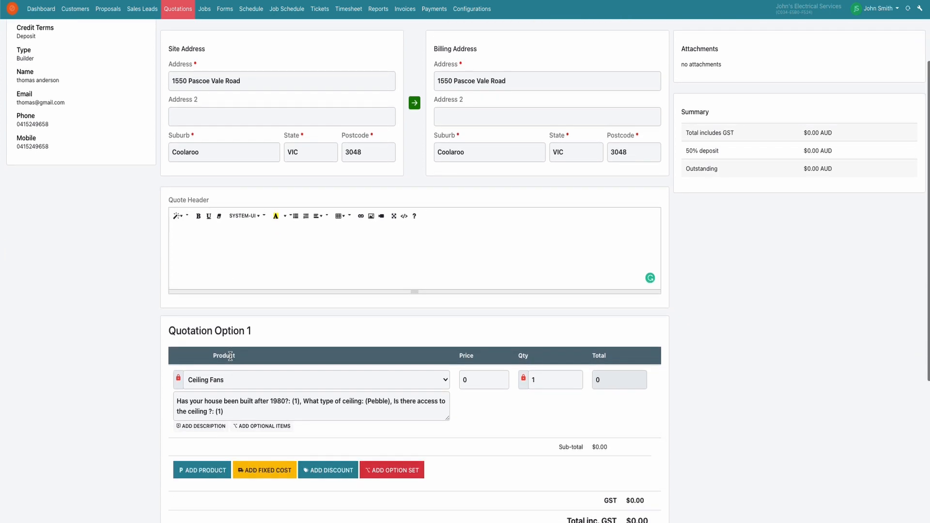
pyautogui.scroll(-1, 230, 357)
pyautogui.scroll(1, 230, 356)
pyautogui.click(269, 106)
pyautogui.write('Dear John, Here is our quotation for installing ceilings fans in your house. I have added additional quotation options that were discussed with Natasha as well.')
pyautogui.click(225, 477)
pyautogui.write('TNC')
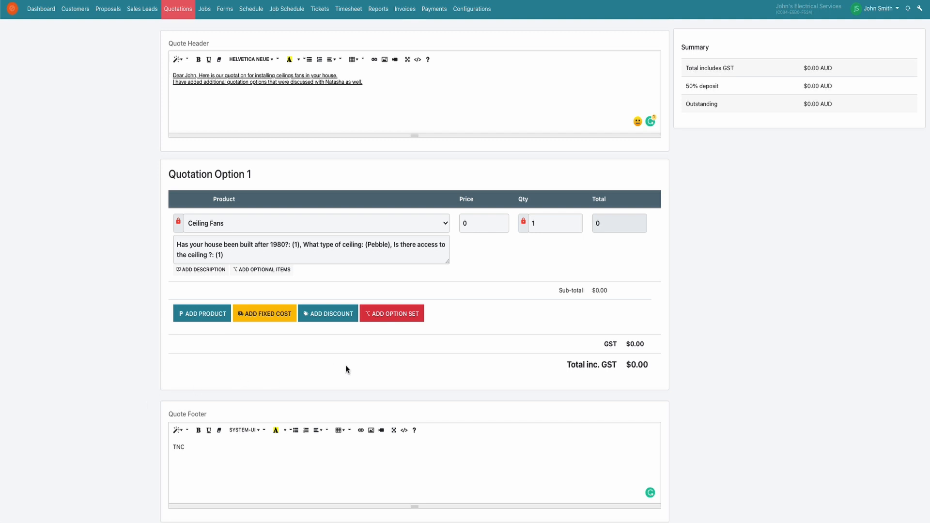
# - Set the Ceiling Fans price in Quotation Option 1 to 750
pyautogui.click(478, 219)
pyautogui.press('BackSpace')
pyautogui.write('750')
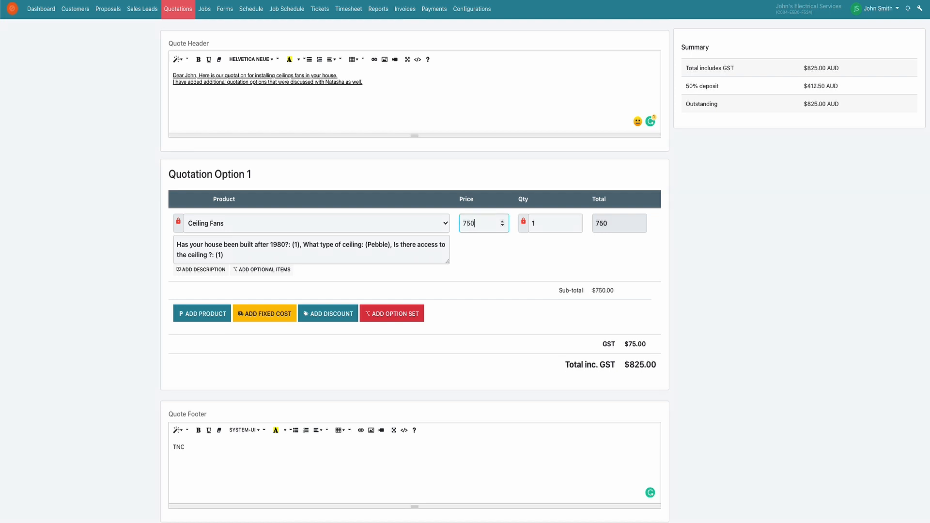
pyautogui.click(469, 280)
# - Try out the customer locks on the Ceiling Fans item and its quantity in Quotation Option 1
pyautogui.click(180, 232)
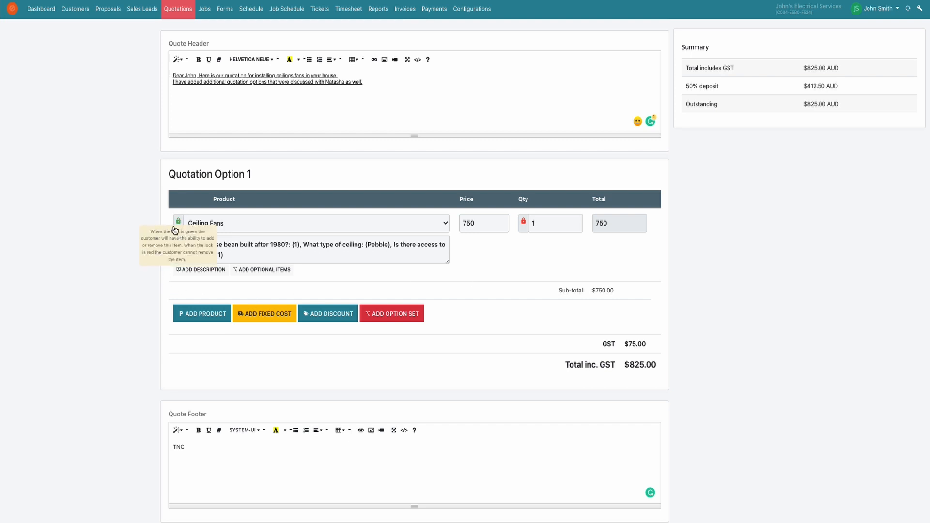
pyautogui.click(179, 223)
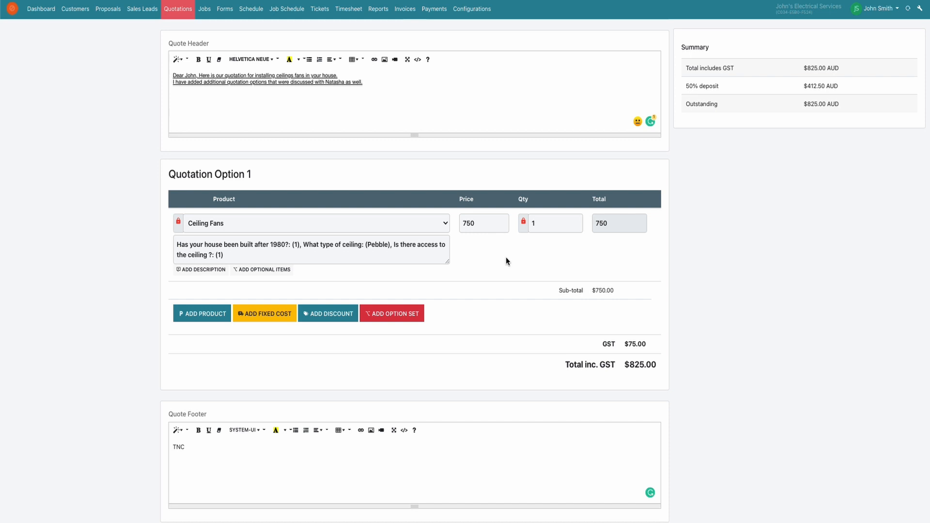
pyautogui.click(522, 227)
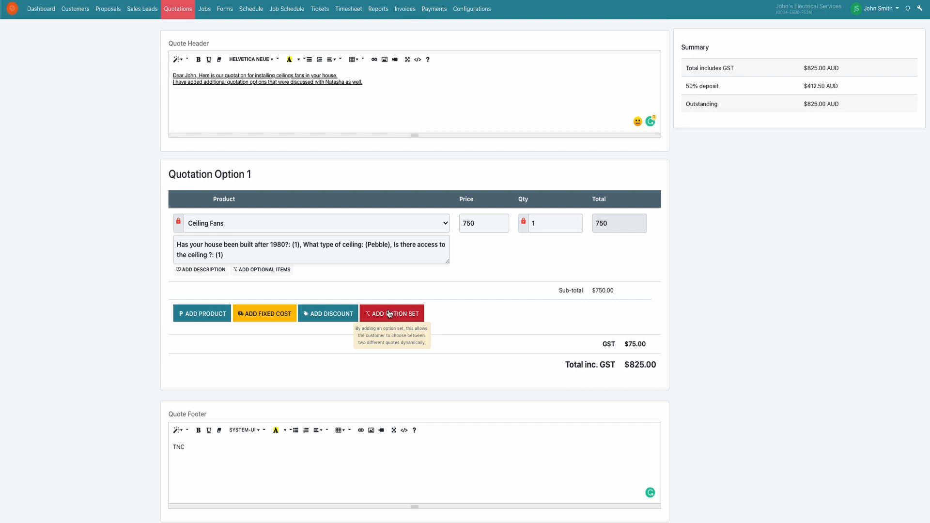
# - Add a $100 discount to Quotation Option 1, expiring March 31, 2022, with a minimum subtotal of 0
pyautogui.click(331, 316)
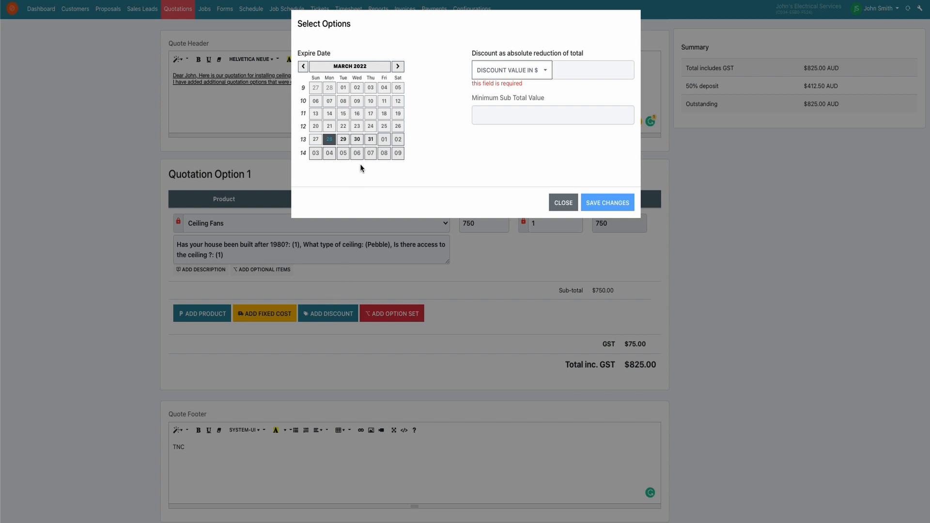
pyautogui.click(370, 139)
pyautogui.click(589, 75)
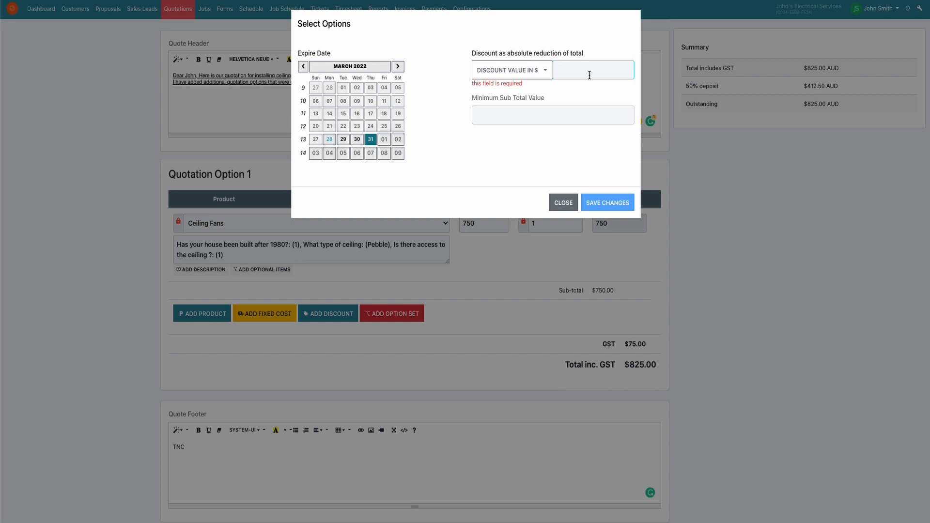
pyautogui.write('100')
pyautogui.click(564, 111)
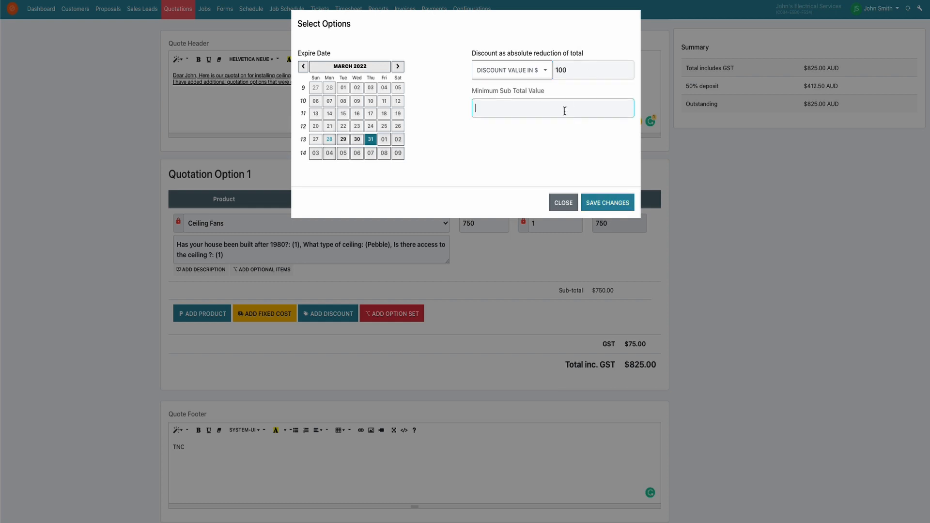
pyautogui.write('0')
pyautogui.click(624, 203)
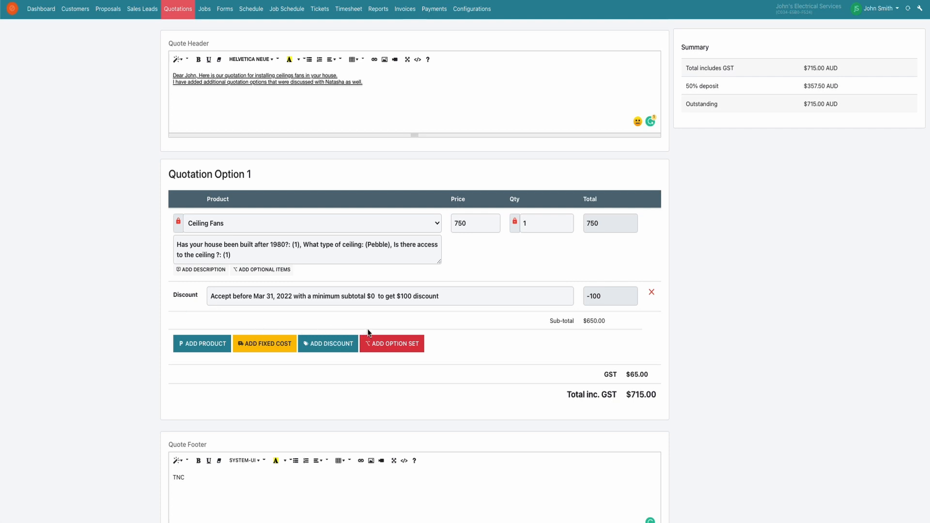
# - Add a second quotation option with Ceiling Fans priced at 750 and its quantity unlocked for the customer
pyautogui.click(382, 347)
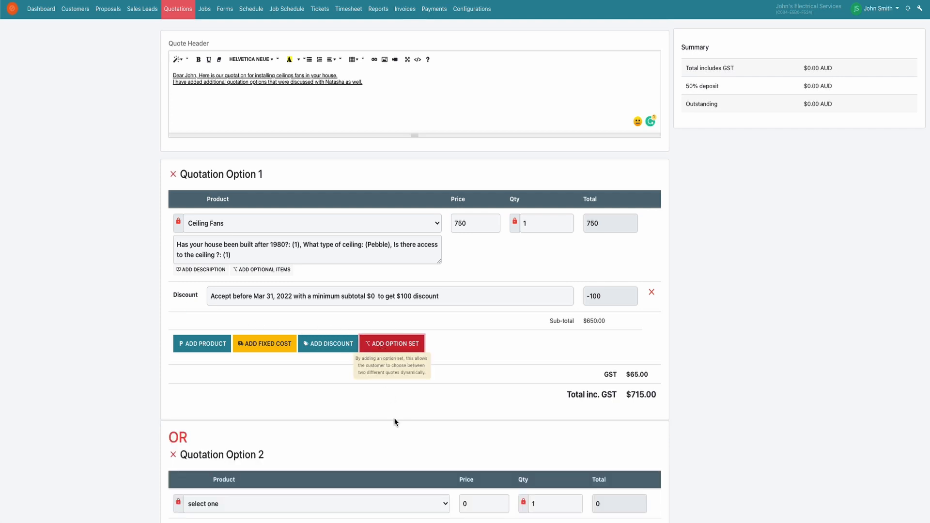
pyautogui.scroll(-3, 411, 442)
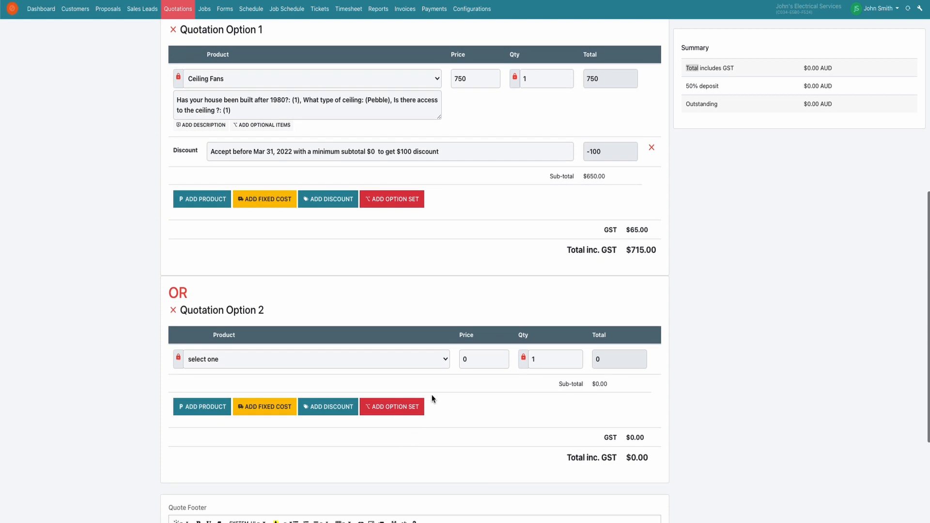
pyautogui.click(442, 361)
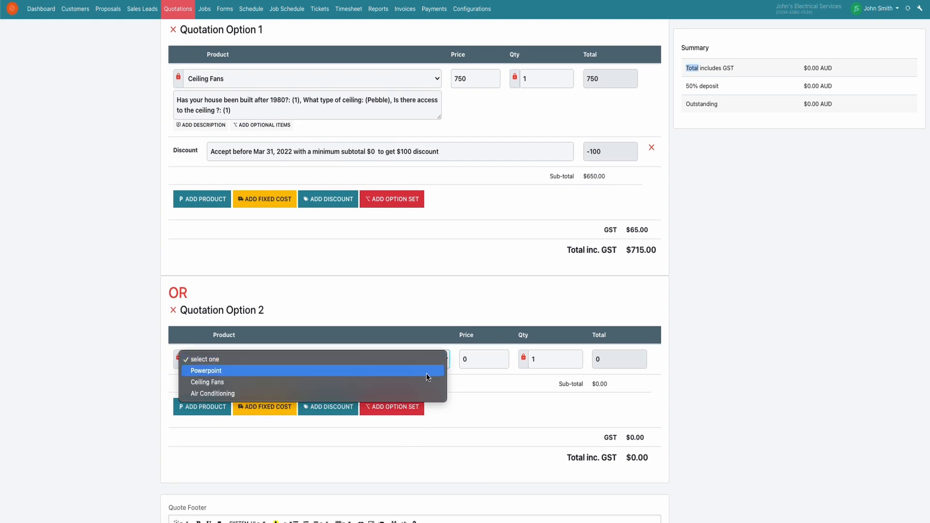
pyautogui.click(201, 382)
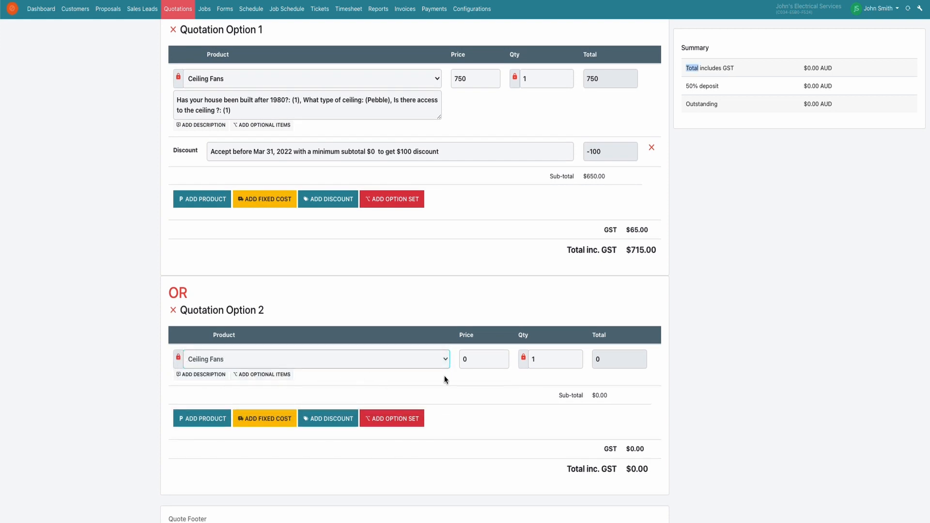
pyautogui.click(524, 359)
pyautogui.click(468, 366)
pyautogui.press('BackSpace')
pyautogui.write('750')
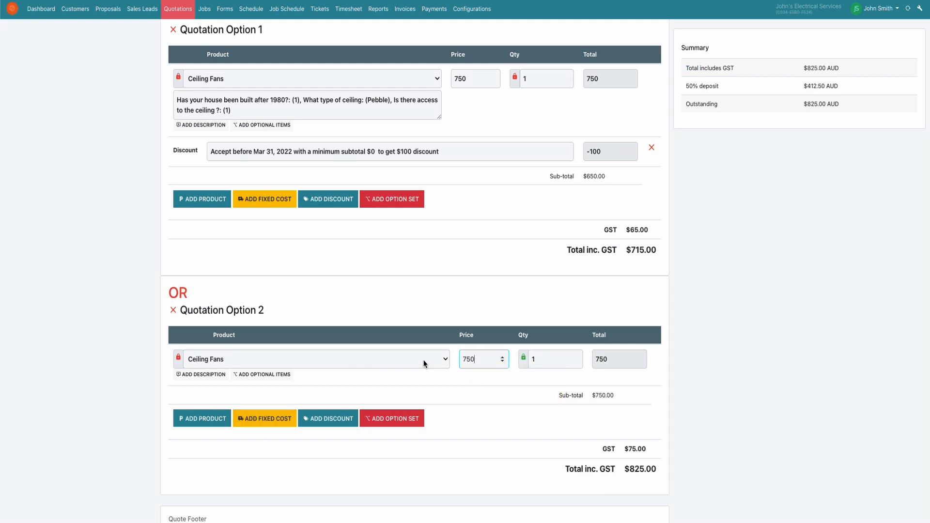
# - Add a Powerpoint product to Quotation Option 2 priced at 75, with the item locked and its quantity unlocked
pyautogui.click(216, 420)
pyautogui.click(238, 402)
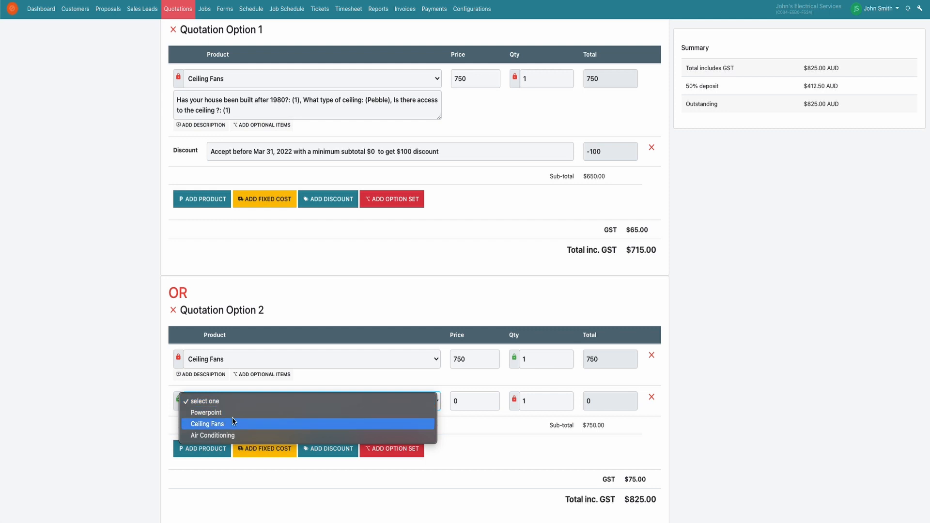
pyautogui.click(198, 412)
pyautogui.click(179, 406)
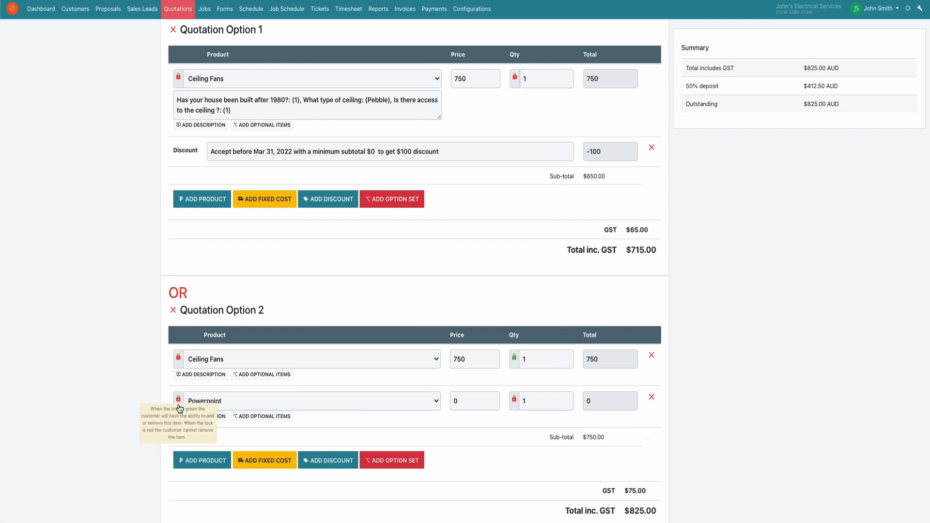
pyautogui.click(515, 402)
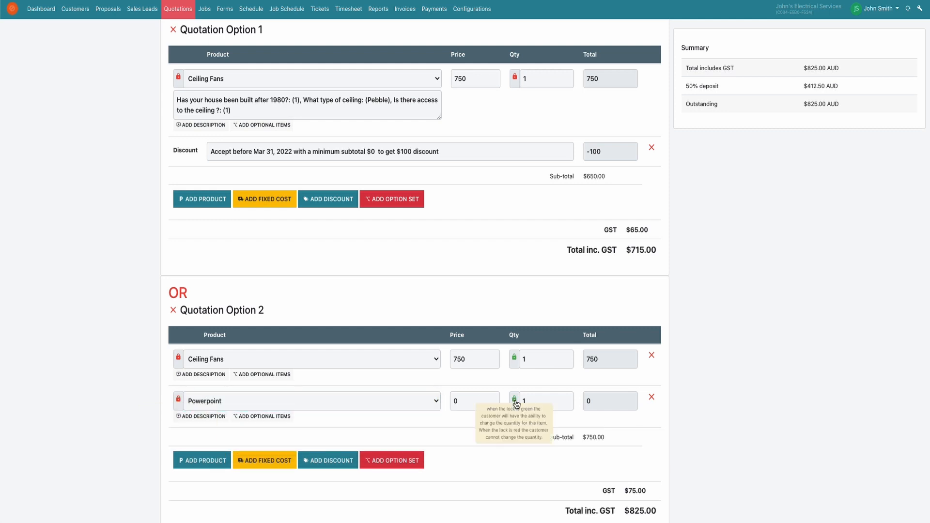
pyautogui.click(465, 403)
pyautogui.press('BackSpace')
pyautogui.write('75')
# - Save the quotation with its two options
pyautogui.click(711, 434)
pyautogui.scroll(-1, 711, 434)
pyautogui.scroll(-3, 711, 434)
pyautogui.scroll(-2, 710, 438)
pyautogui.scroll(12, 711, 434)
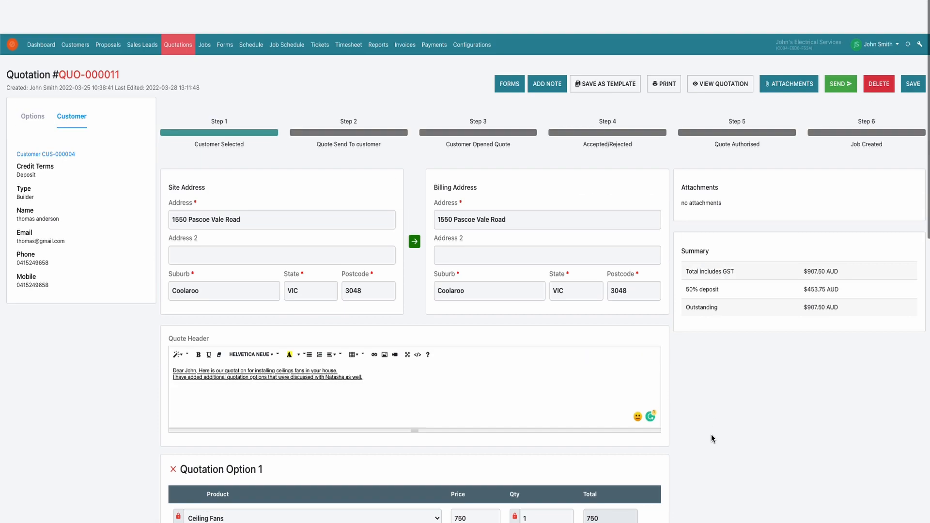
pyautogui.click(908, 51)
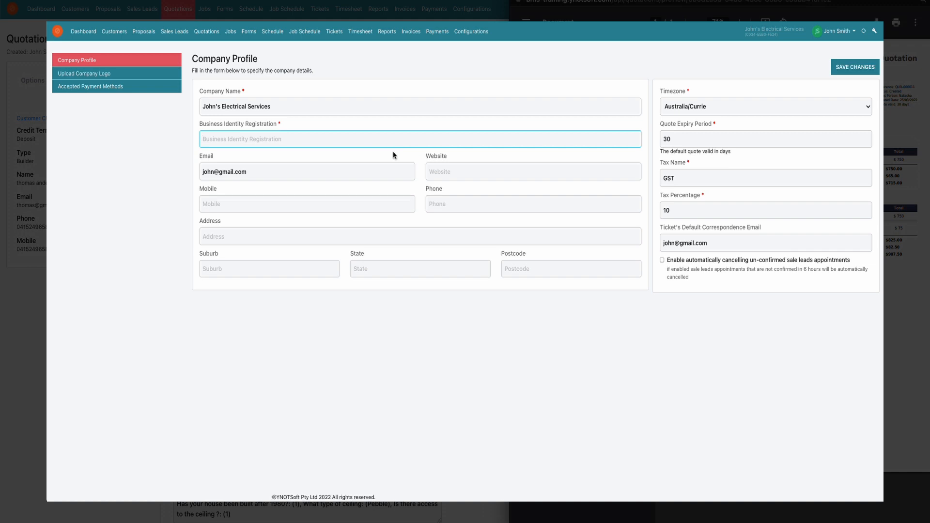
# - Fill in the company profile's business identity registration, mobile and phone numbers, and save the changes
pyautogui.write('ABN: 00000000000')
pyautogui.click(274, 207)
pyautogui.write('041234567')
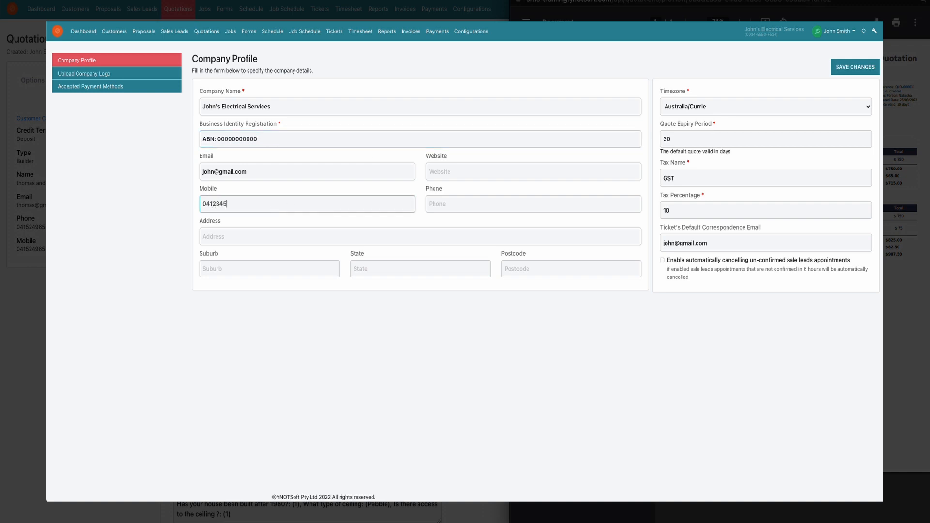
pyautogui.press('Tab')
pyautogui.write('02123456')
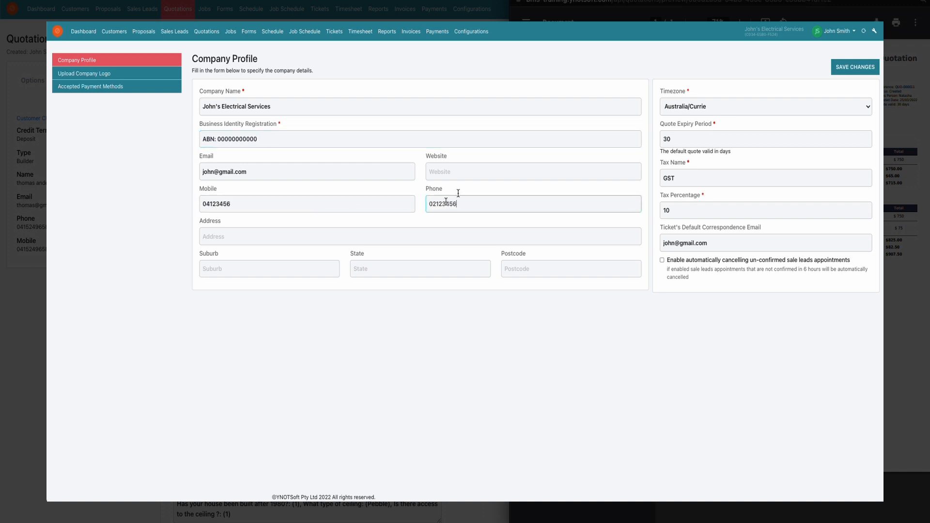
pyautogui.click(855, 67)
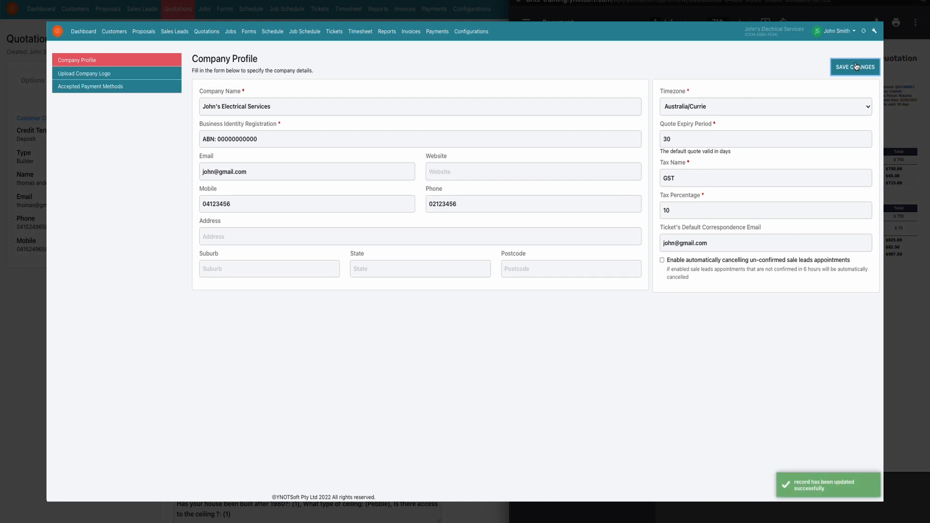
# - Upload JElectrical_logo.png from the Design folder as the company logo
pyautogui.click(107, 77)
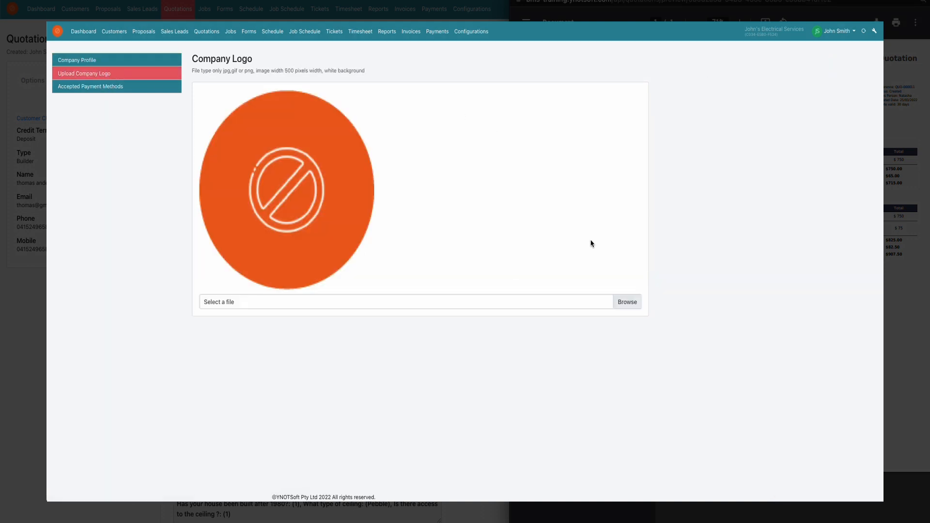
pyautogui.click(627, 300)
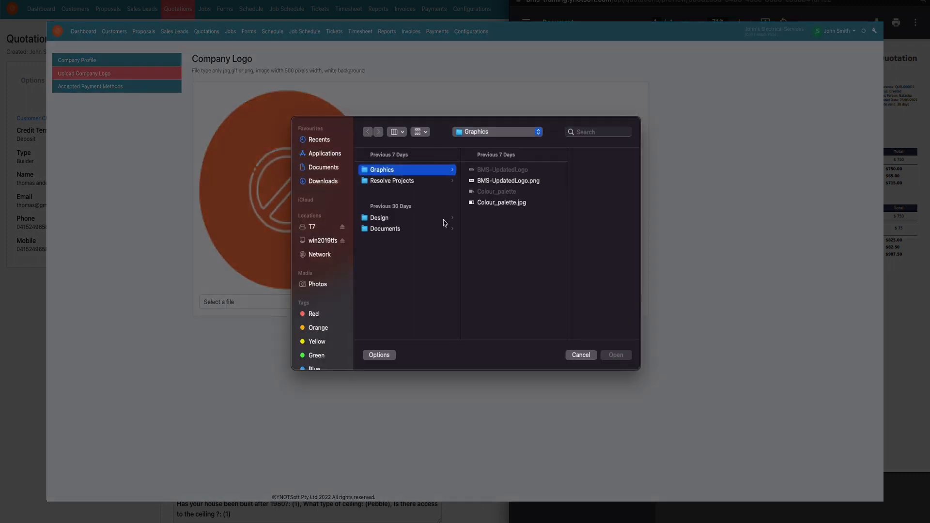
pyautogui.click(407, 221)
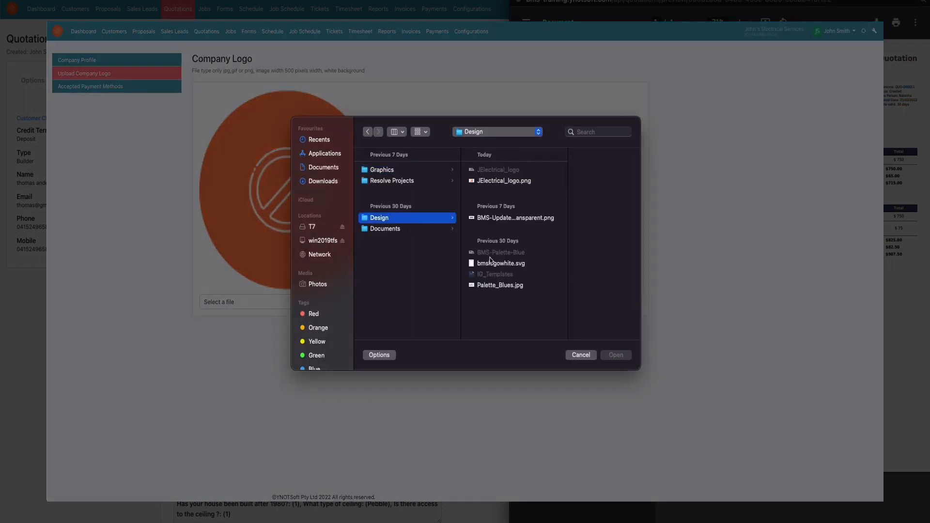
pyautogui.click(513, 182)
pyautogui.click(622, 355)
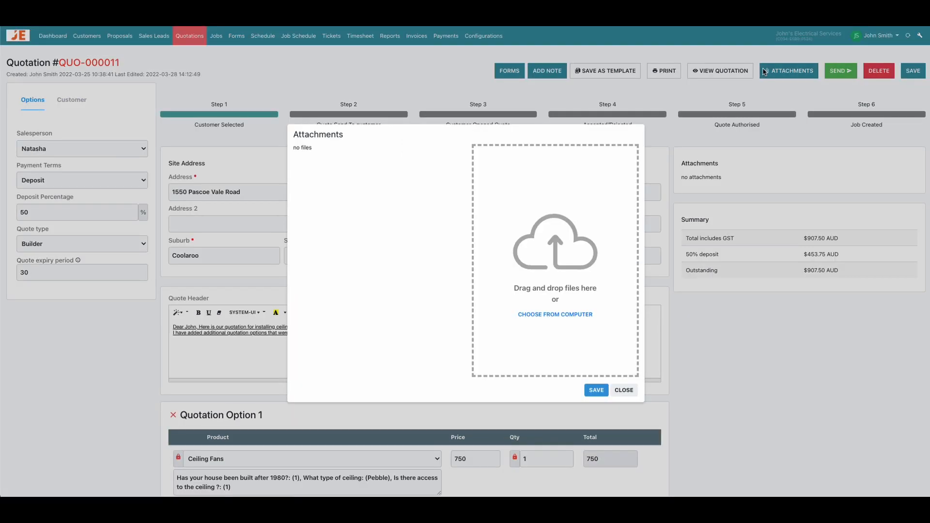
# - Attach Demo-Company-Policy-Forms-v2.docx to the quotation and email the quotation to the customer with the default message
pyautogui.moveTo(625, 285); pyautogui.dragTo(542, 301)
pyautogui.click(596, 390)
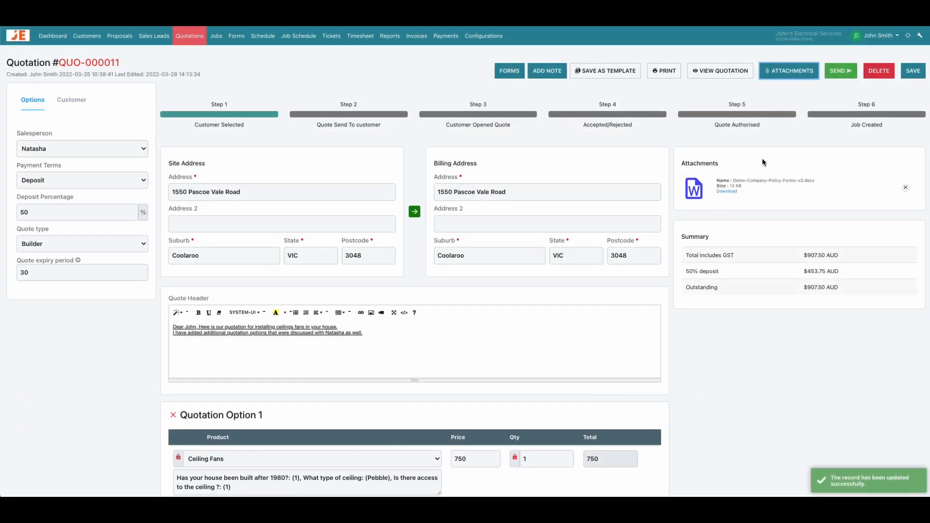
pyautogui.click(841, 73)
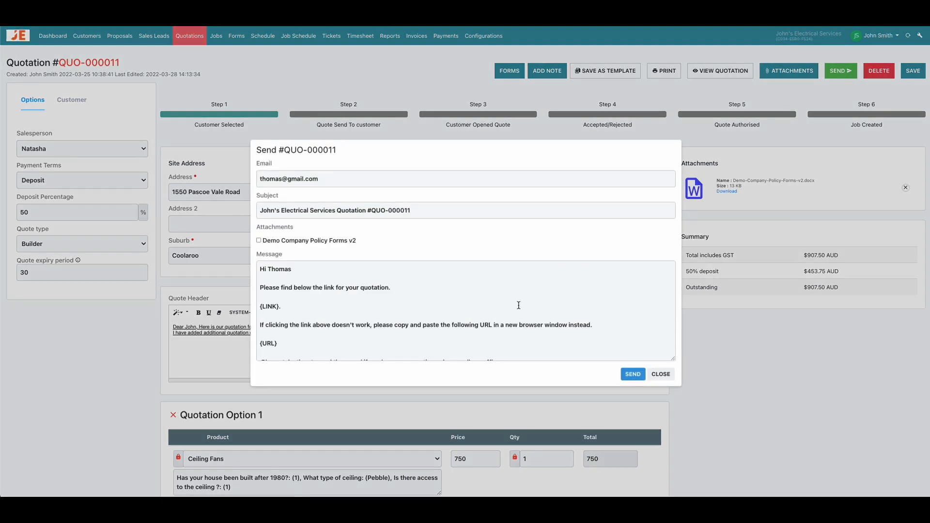
pyautogui.scroll(-3, 518, 305)
pyautogui.scroll(2, 518, 305)
pyautogui.scroll(2, 518, 305)
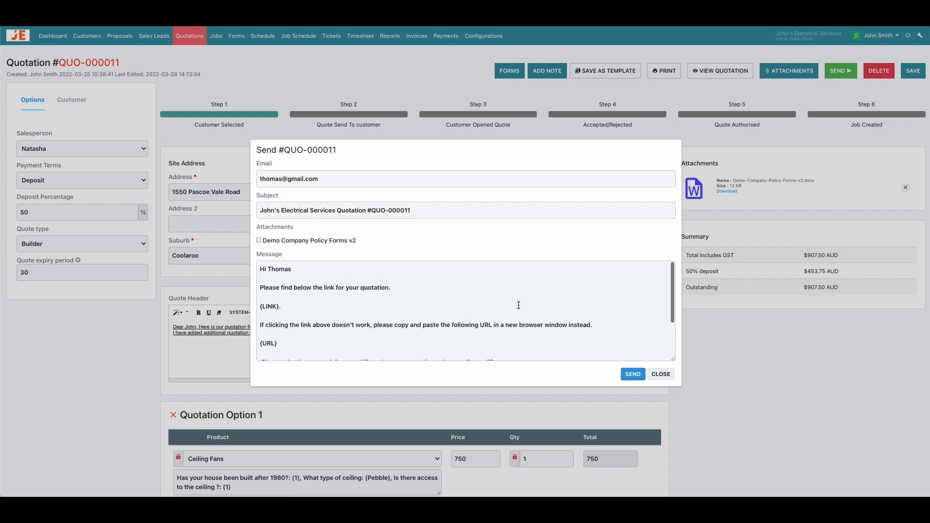
pyautogui.click(631, 374)
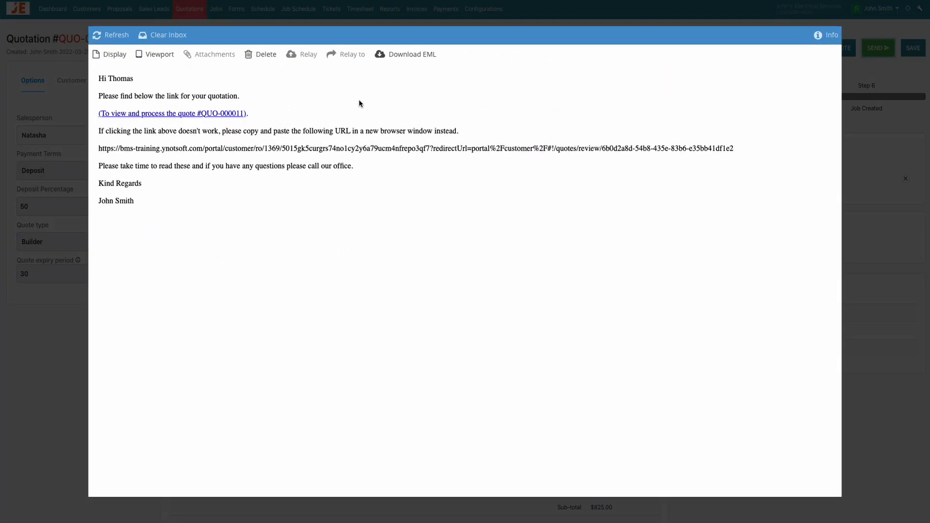
# - Open the emailed quote in the customer portal, set Option 2's Powerpoint quantity to 5, and select Quotation Option 2
pyautogui.click(231, 116)
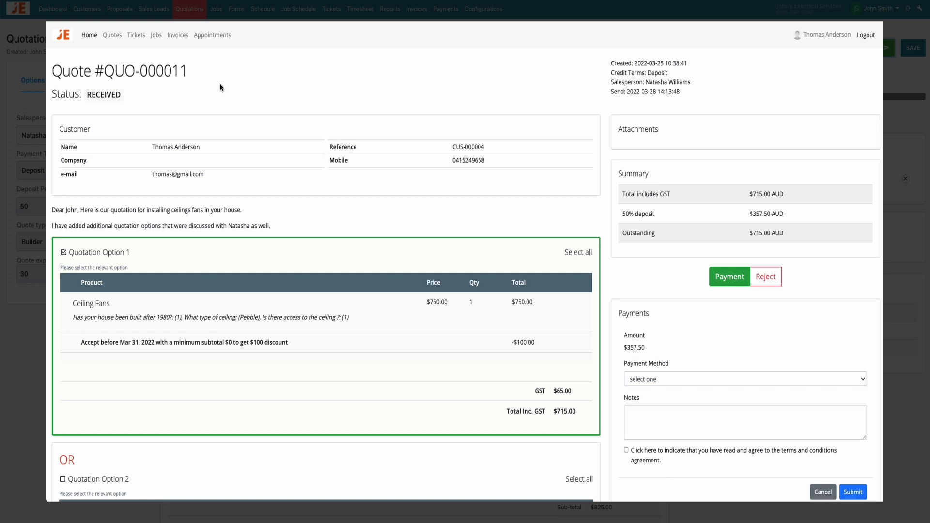
pyautogui.scroll(-2, 221, 87)
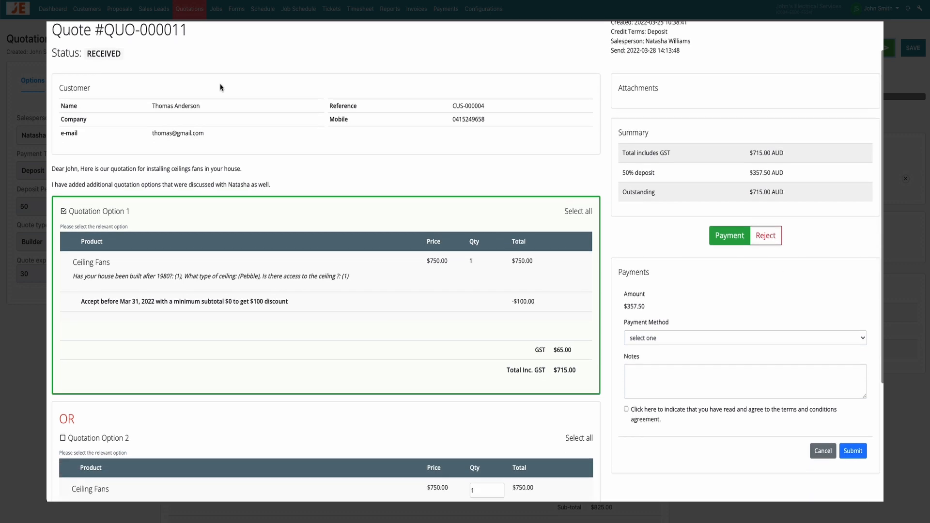
pyautogui.scroll(-2, 220, 87)
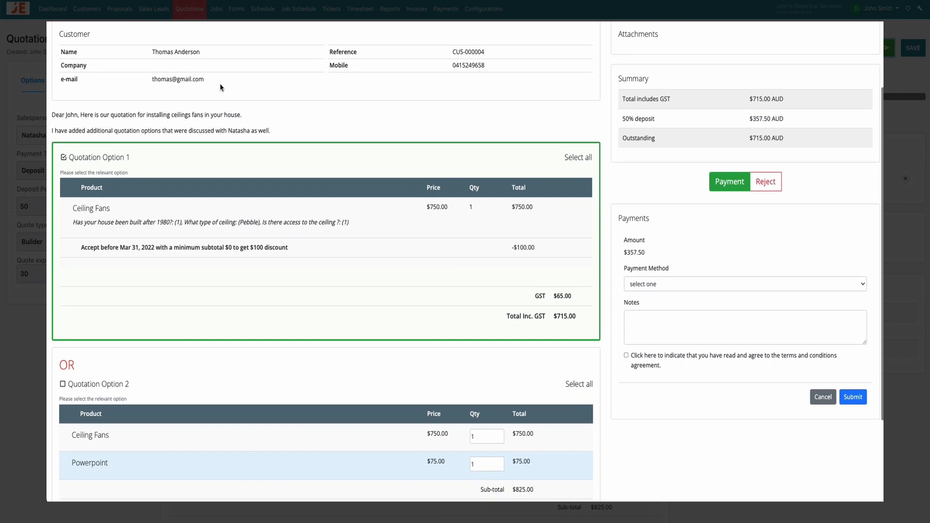
pyautogui.scroll(-2, 221, 88)
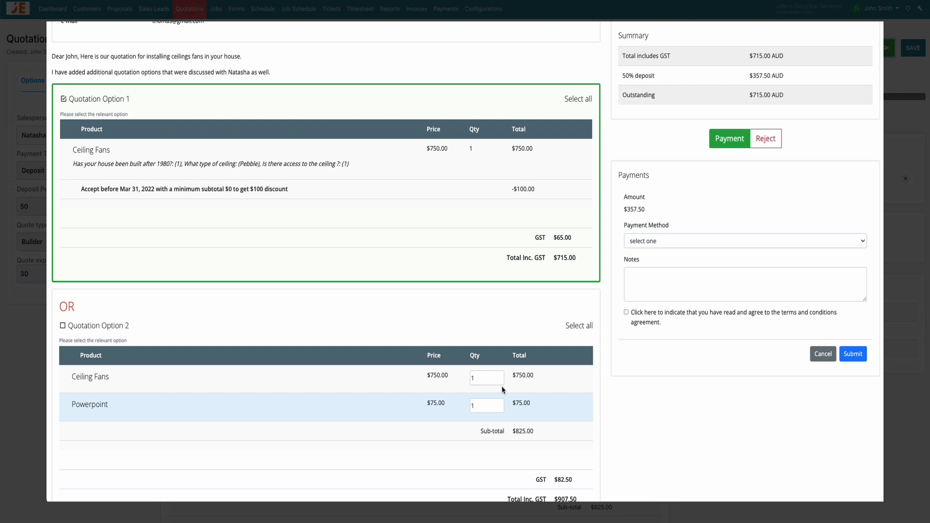
pyautogui.click(487, 405)
pyautogui.press('BackSpace')
pyautogui.write('5')
pyautogui.click(63, 325)
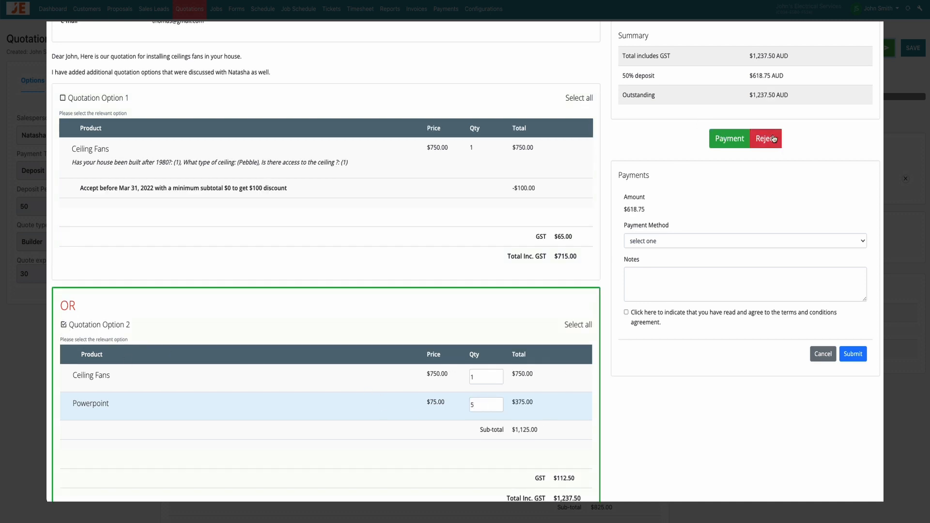
# - Submit the customer's deposit payment with EFT as the payment method and the terms and conditions accepted
pyautogui.click(721, 251)
pyautogui.click(702, 253)
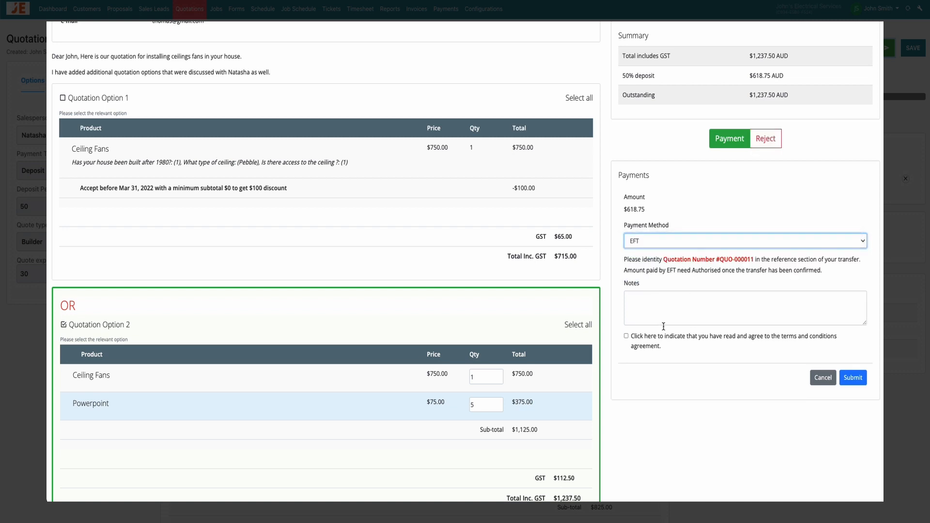
pyautogui.click(626, 336)
pyautogui.scroll(-1, 806, 343)
pyautogui.click(852, 378)
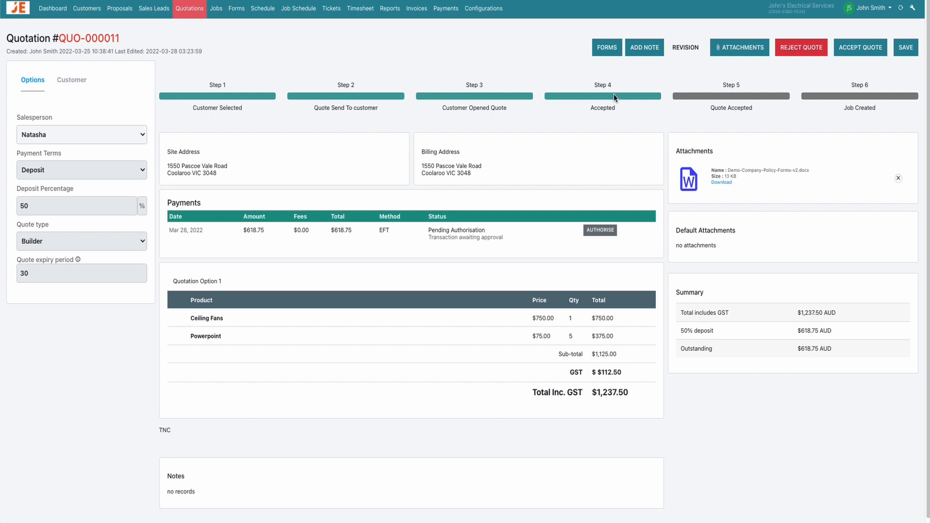
# - Authorise the pending EFT payment with reference number Ref_001 and save the quotation
pyautogui.click(601, 232)
pyautogui.click(498, 106)
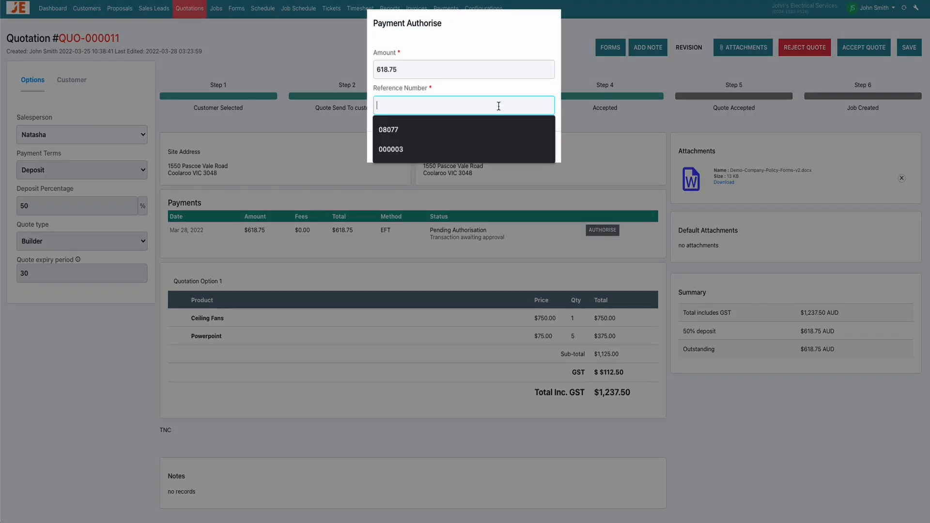
pyautogui.write('Ref_001')
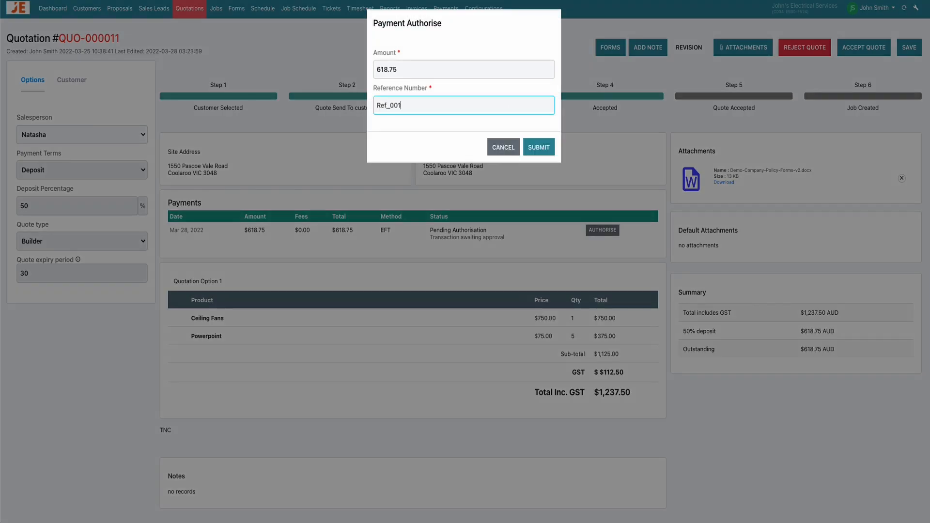
pyautogui.click(546, 147)
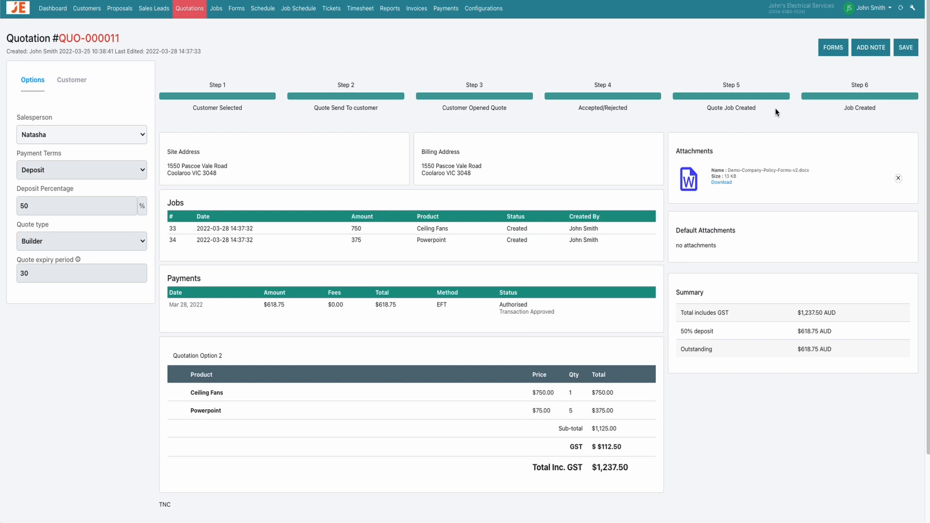
pyautogui.click(905, 54)
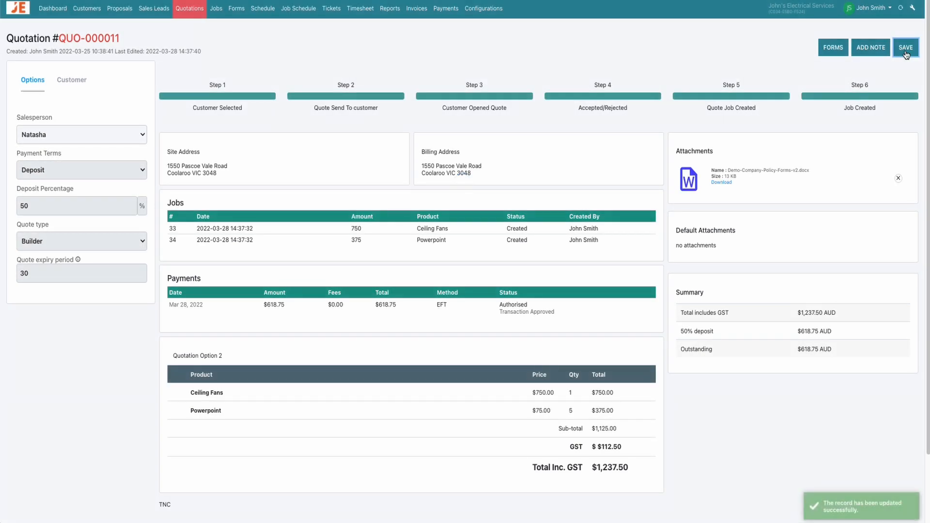